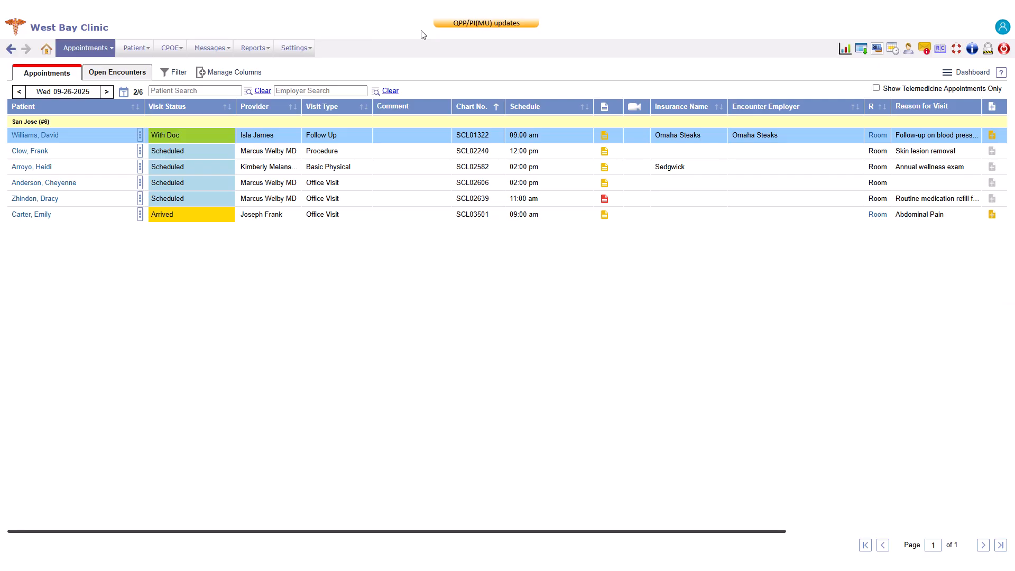
View the action menu for the Basic Physical appointment and open an encounter for a patient chosen from the patient list.
left_click(140, 168)
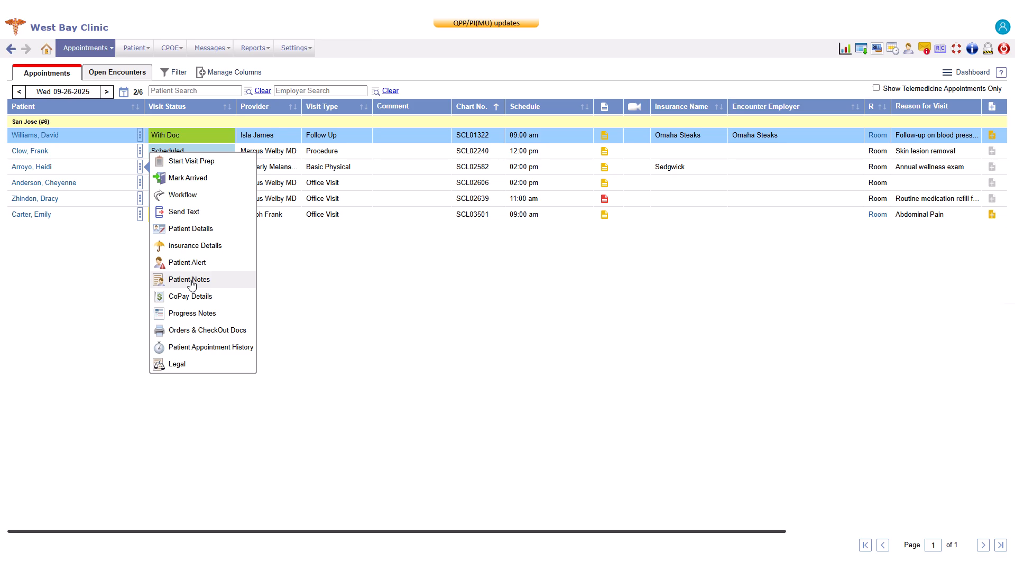
left_click(135, 48)
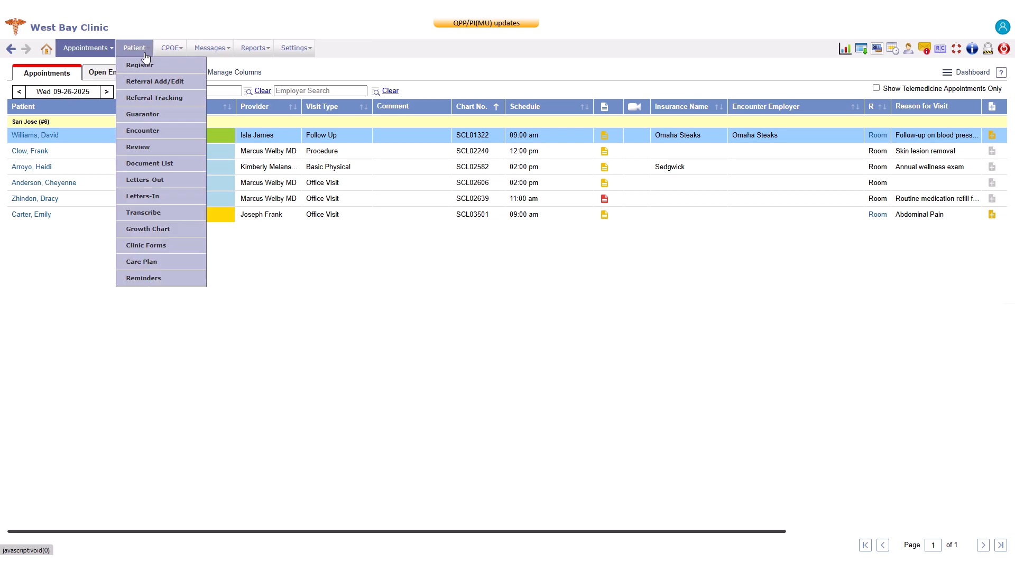
left_click(151, 136)
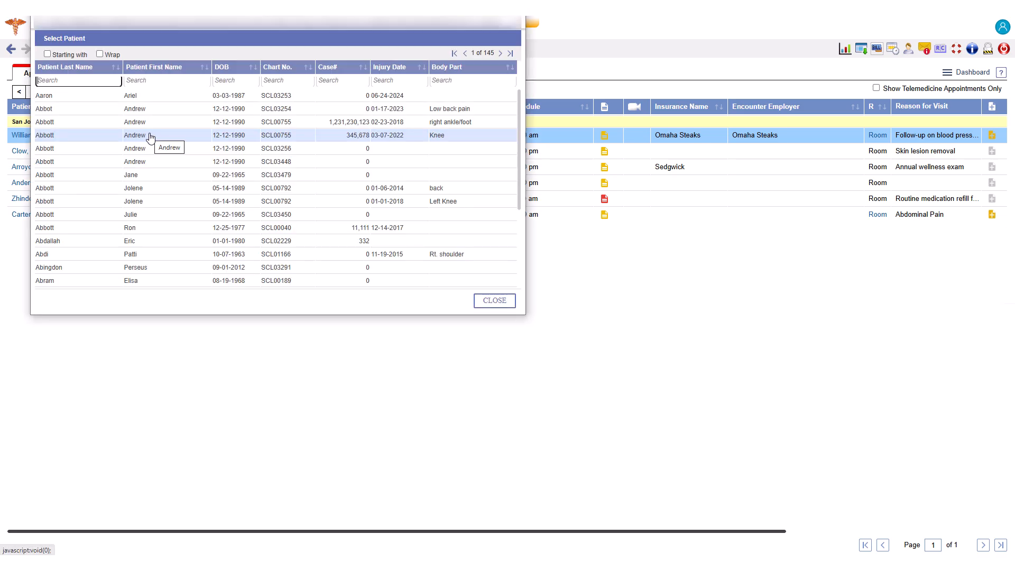
left_click(140, 218)
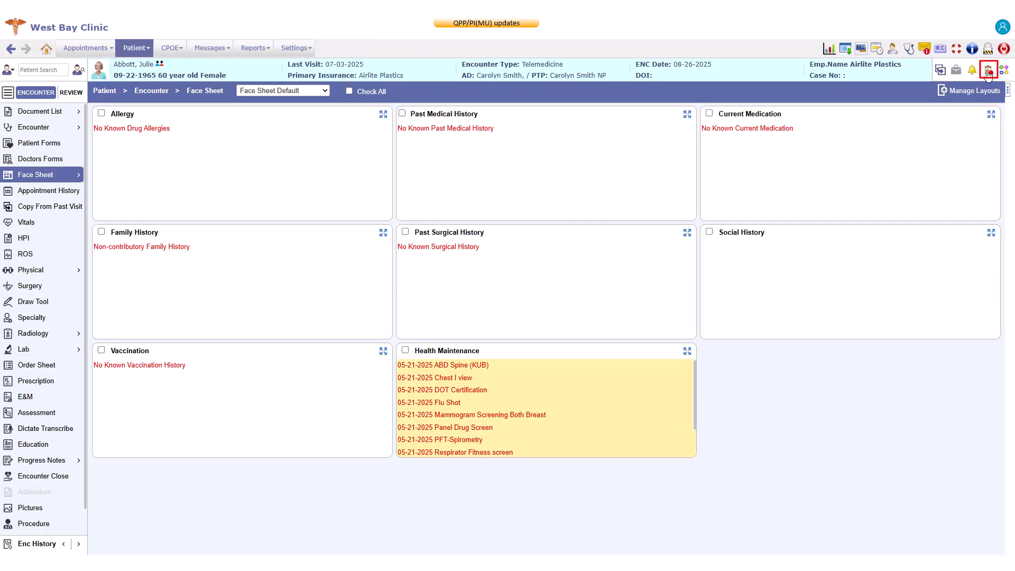
Open the same patient's notes from the appointment schedule's patient information and view the note category filter options.
mouse_move(87, 49)
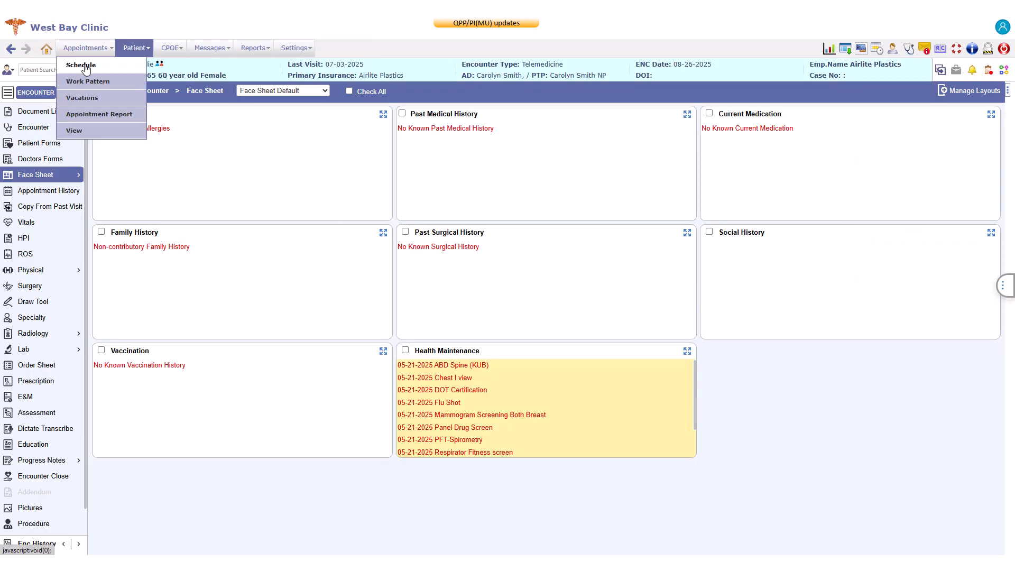
left_click(84, 66)
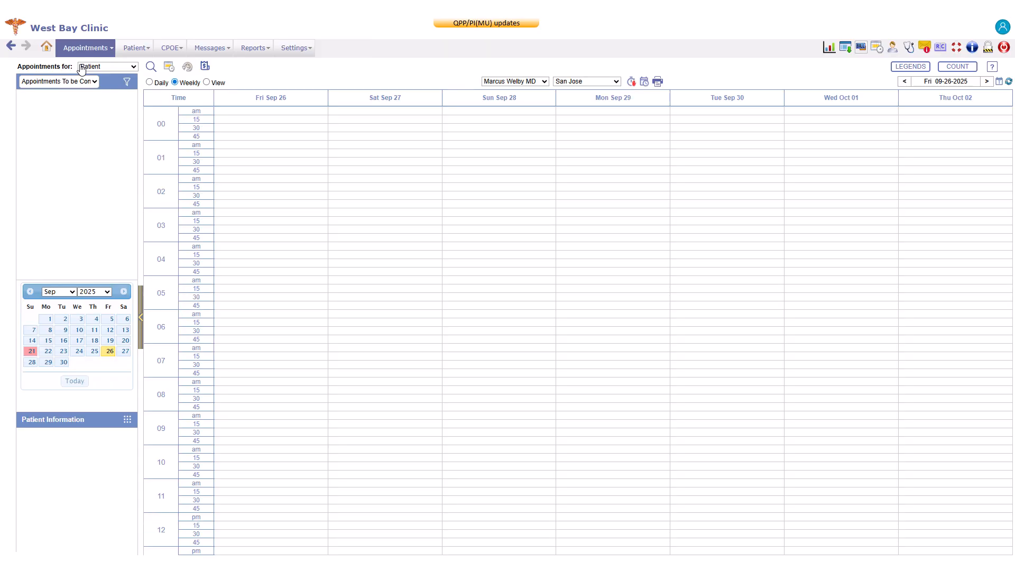
left_click(128, 419)
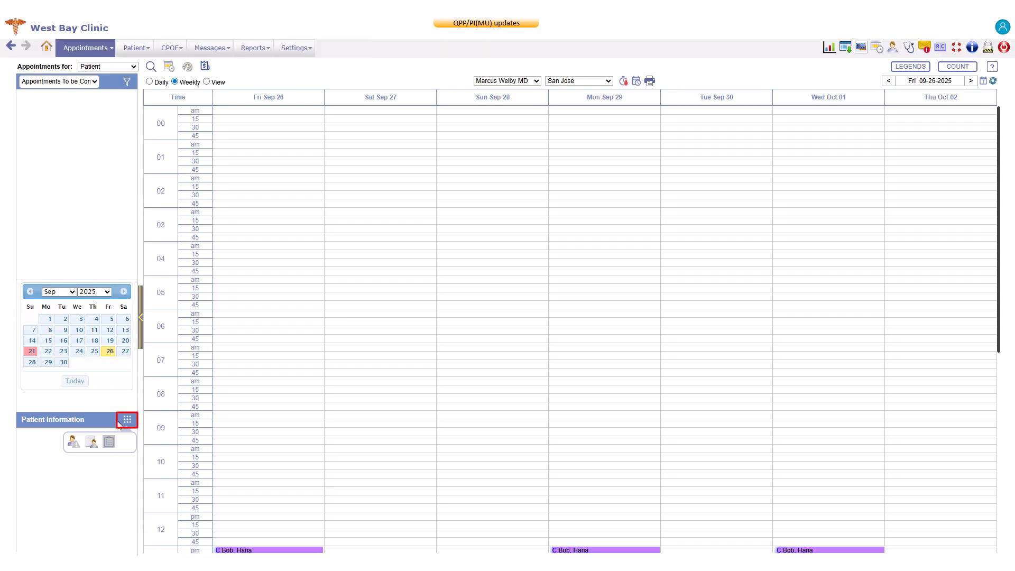
left_click(90, 448)
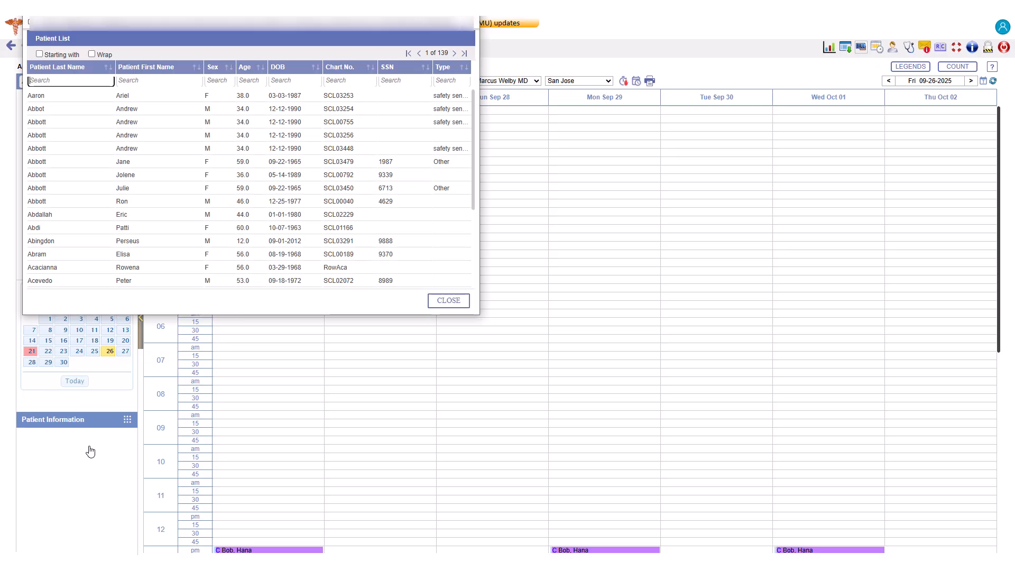
left_click(163, 193)
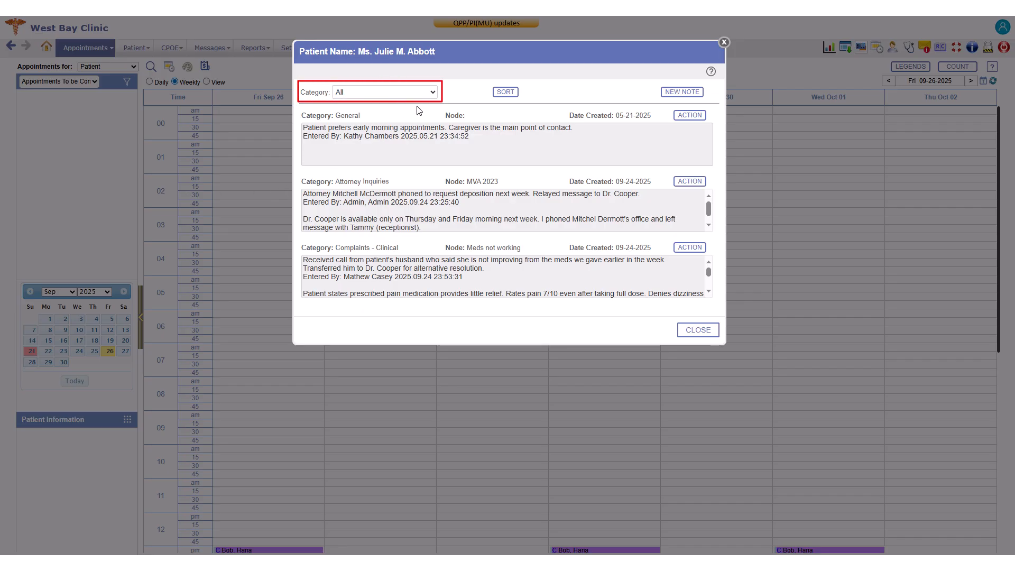
left_click(428, 93)
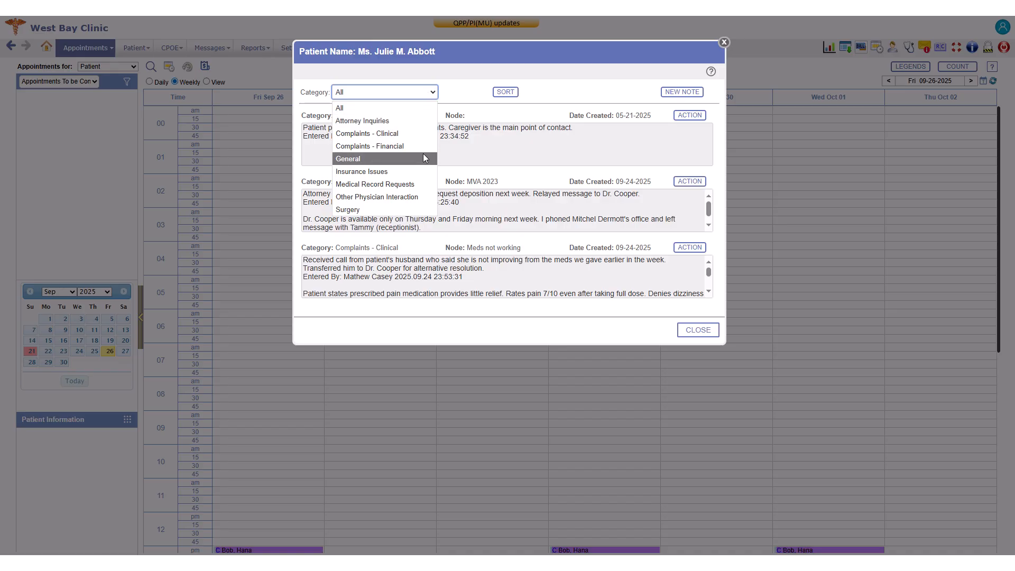
left_click(433, 92)
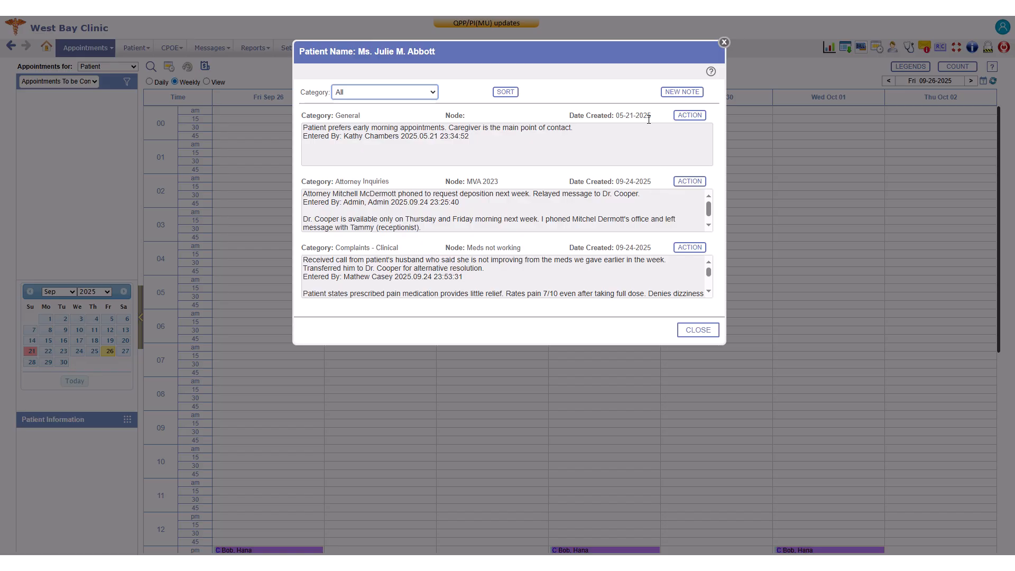
Sort the patient notes by Category ascending and then by Date Created descending.
left_click(509, 93)
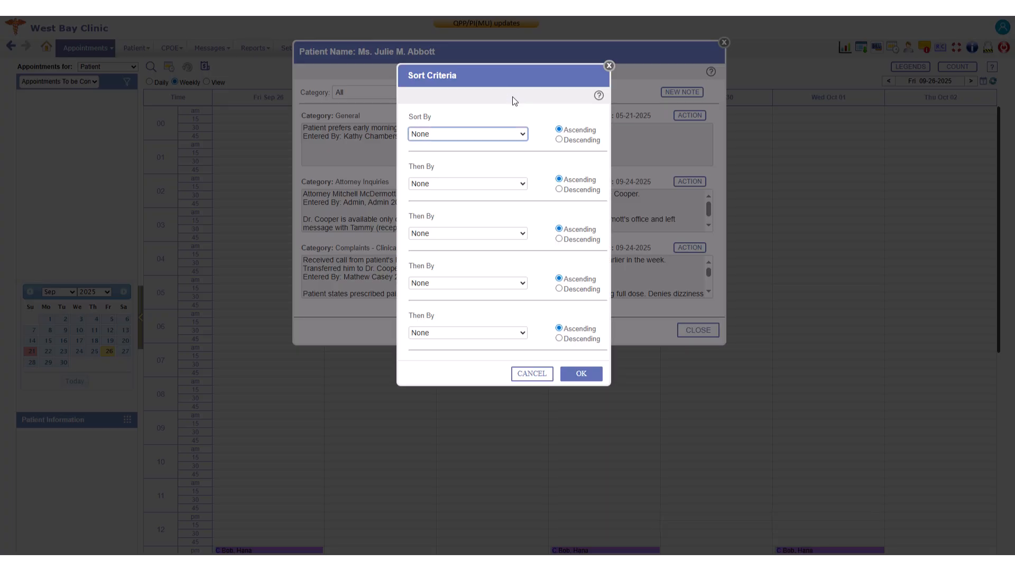
left_click(523, 135)
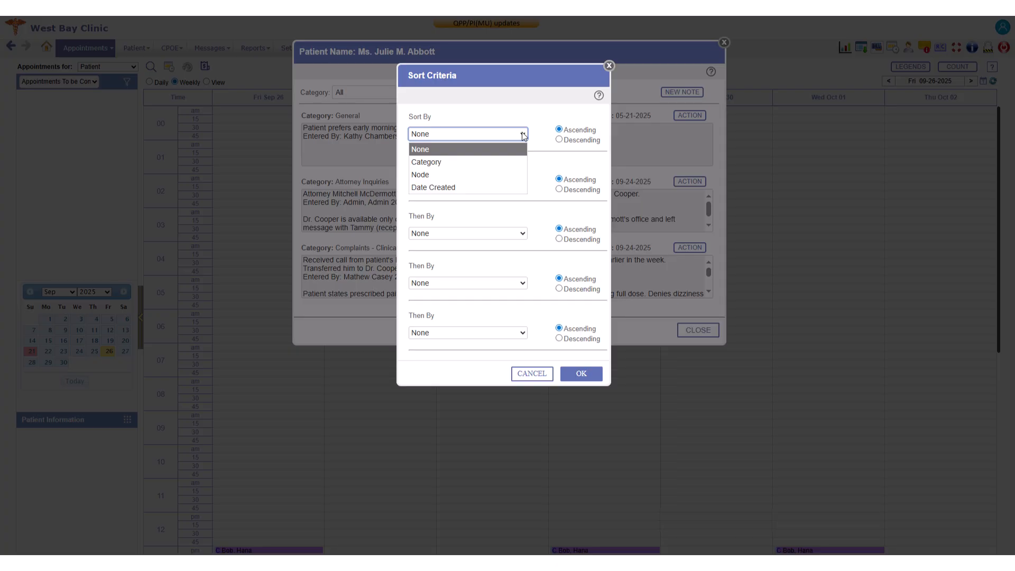
left_click(523, 135)
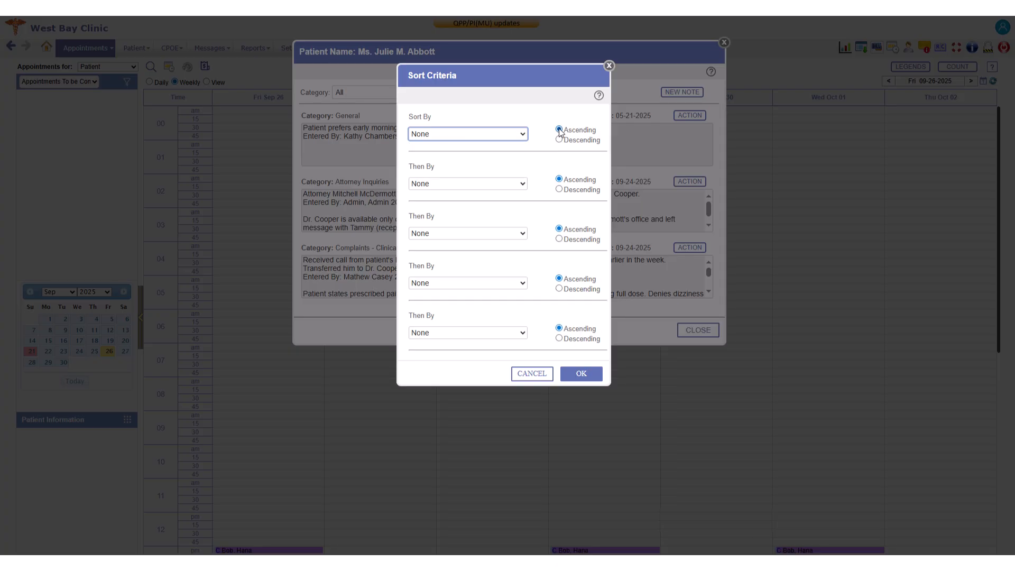
left_click(521, 135)
left_click(516, 162)
left_click(521, 183)
left_click(449, 237)
left_click(558, 190)
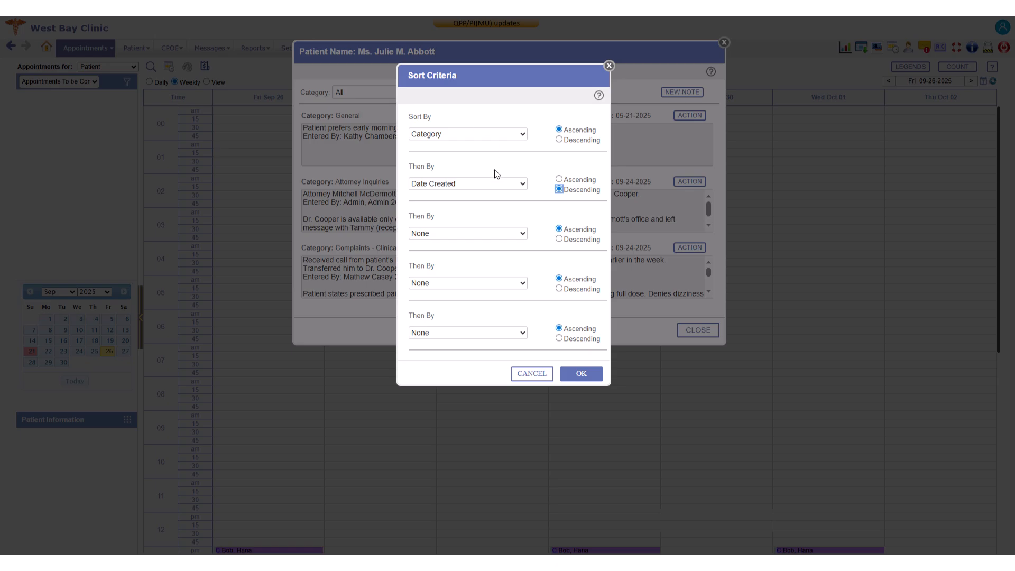
left_click(579, 372)
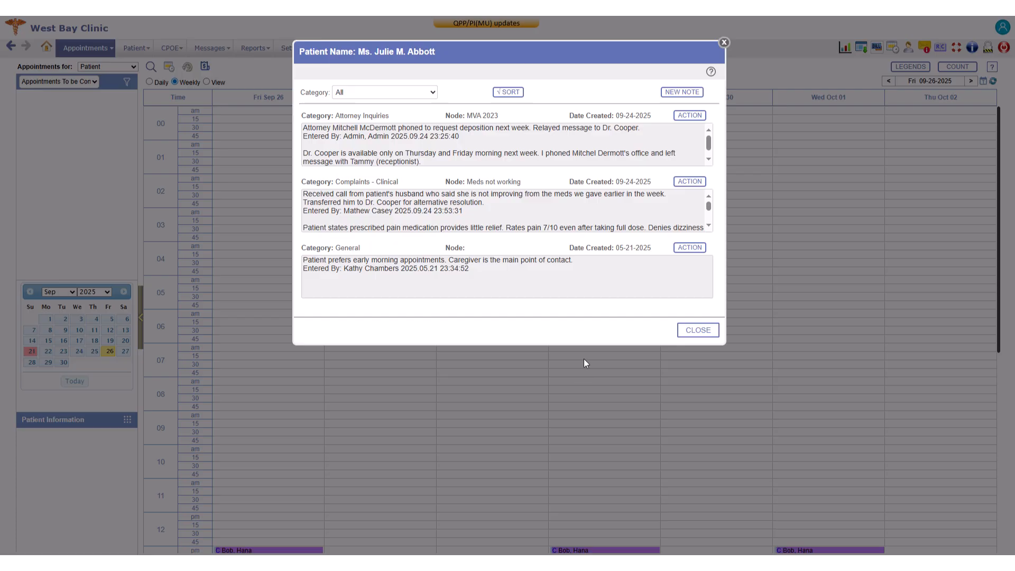
Start a new patient note with the category Insurance Issues and the node Appendectomy.
scroll(677, 212, "down", 1)
scroll(678, 211, "down", 2)
scroll(677, 211, "up", 3)
left_click(666, 93)
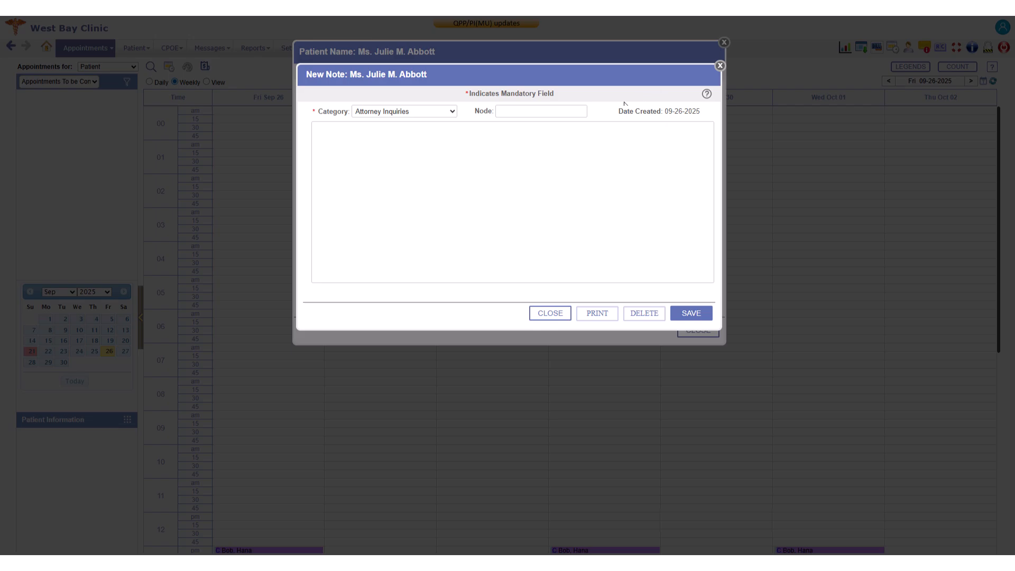
left_click(438, 112)
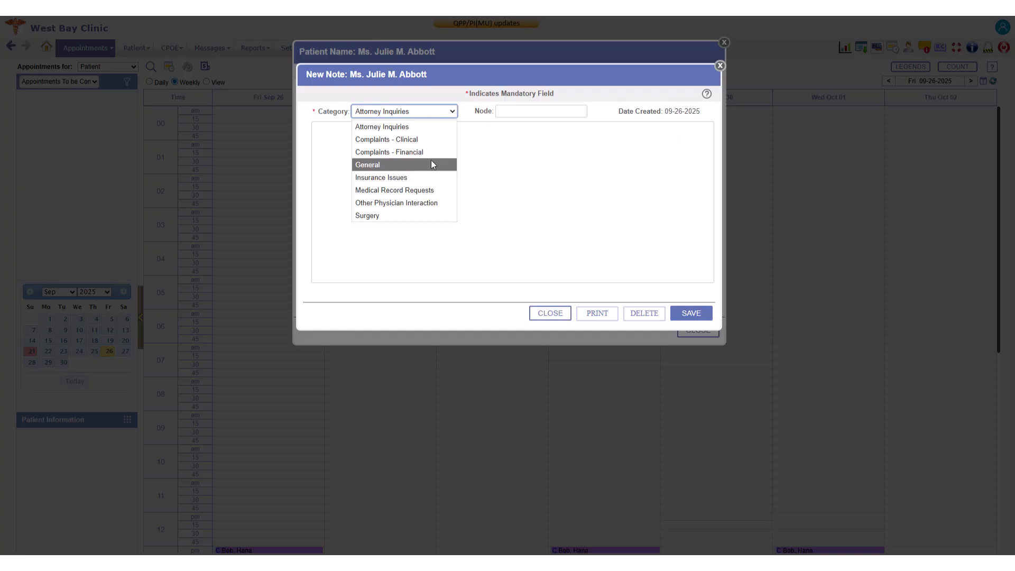
left_click(430, 177)
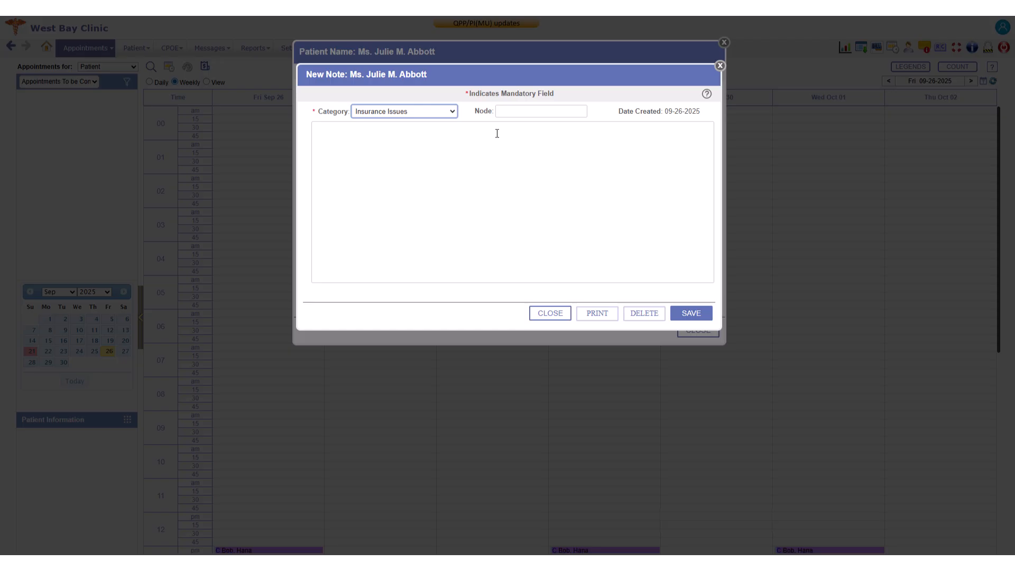
left_click(552, 111)
type("Appendectomy")
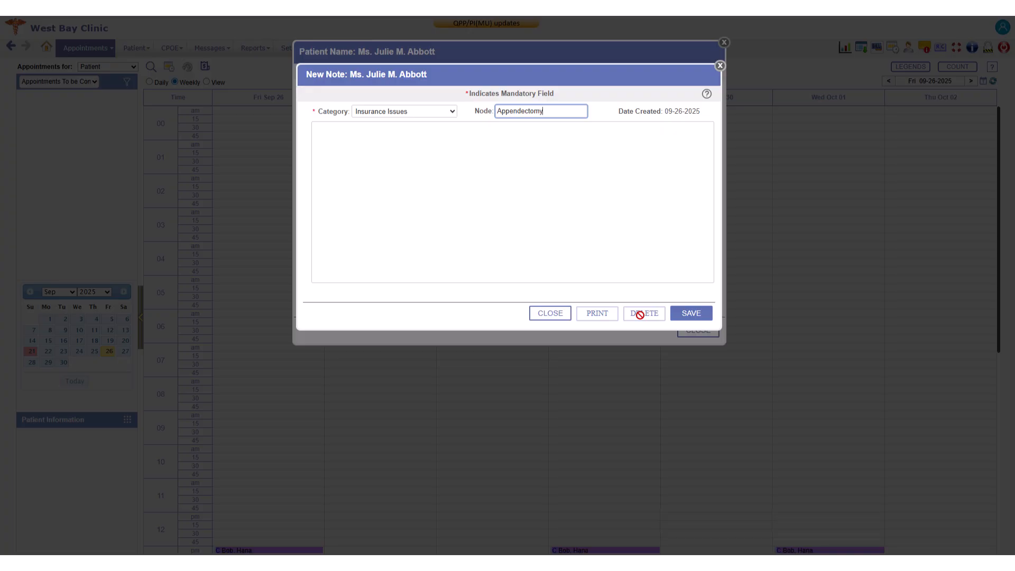
Enter the note text "Preauthorization verified for appendectomy. Claim submitted, awaiting insurer response.", save the note and return to the notes list.
left_click(421, 129)
type("Preauthorization verified for appendectomy. Claim submitted, awaiting insurer response.")
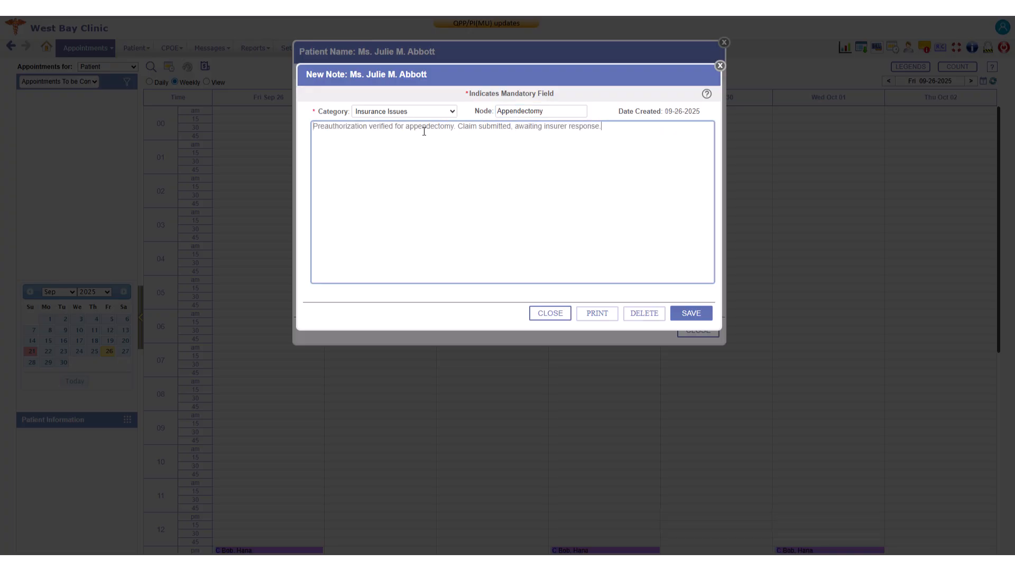
left_click(687, 313)
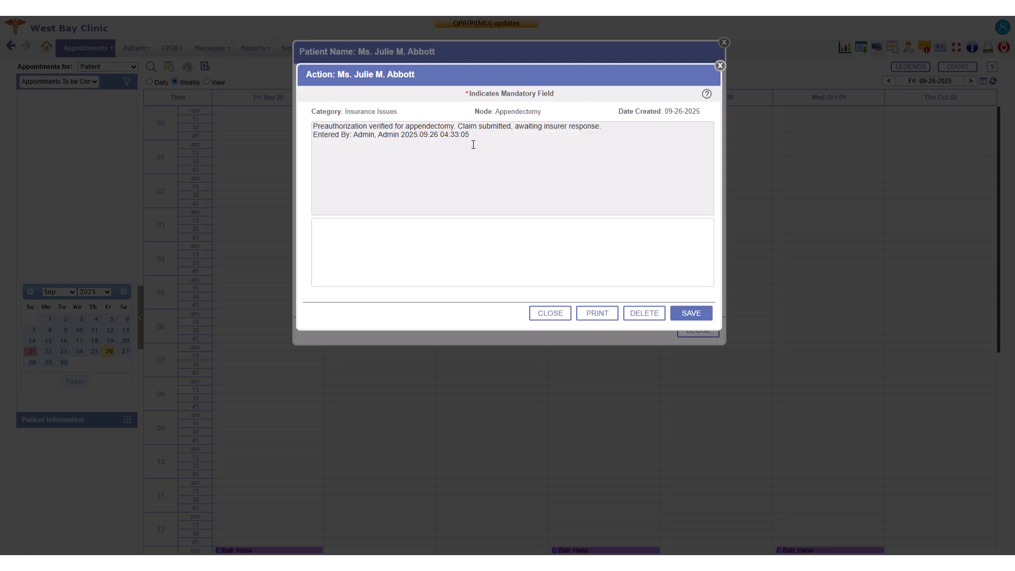
left_click(549, 314)
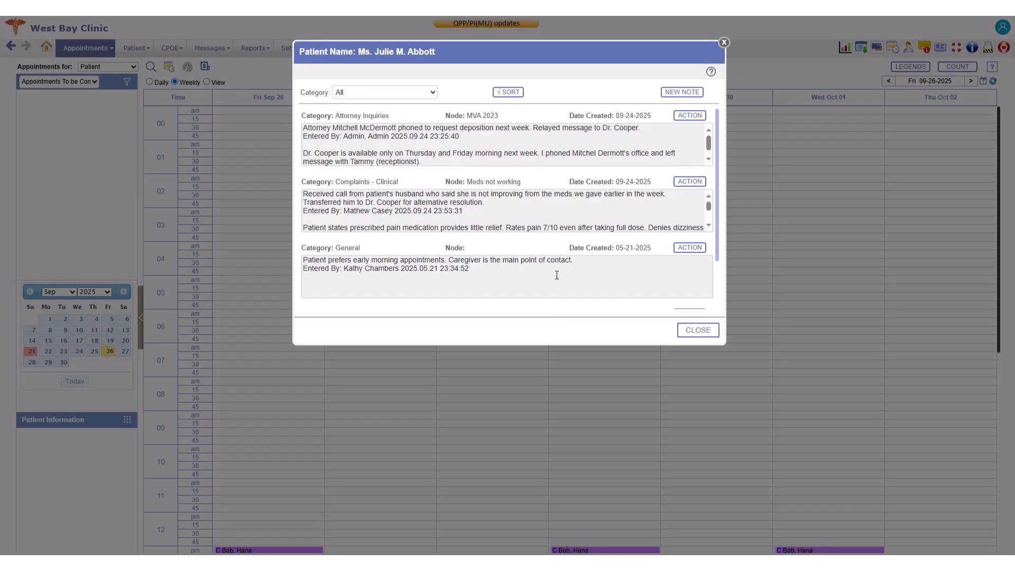
Add and save the entry "Insurance team to follow up with payer in 3 business days if no update received." on the Appendectomy note.
scroll(556, 275, "down", 1)
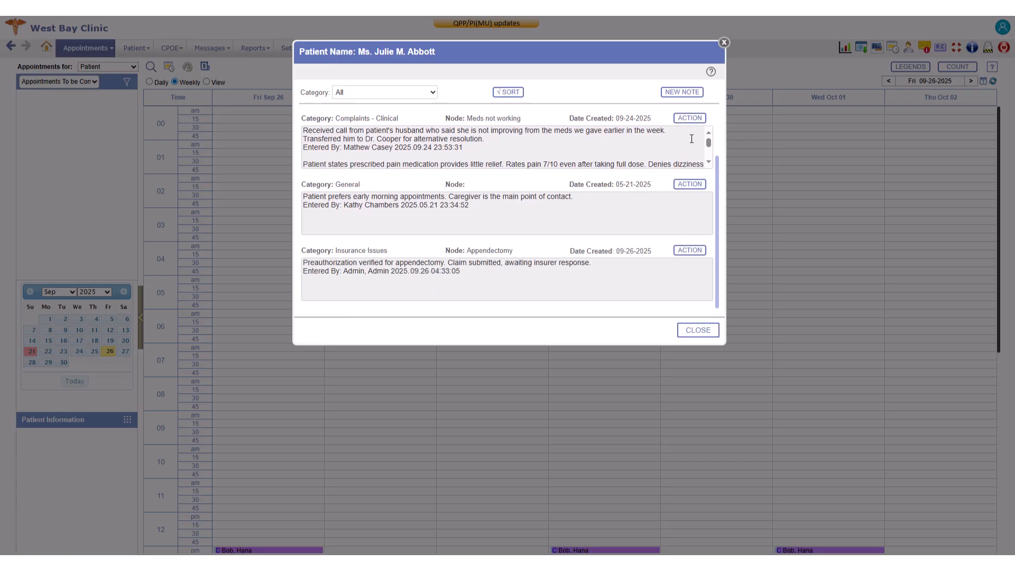
left_click(686, 254)
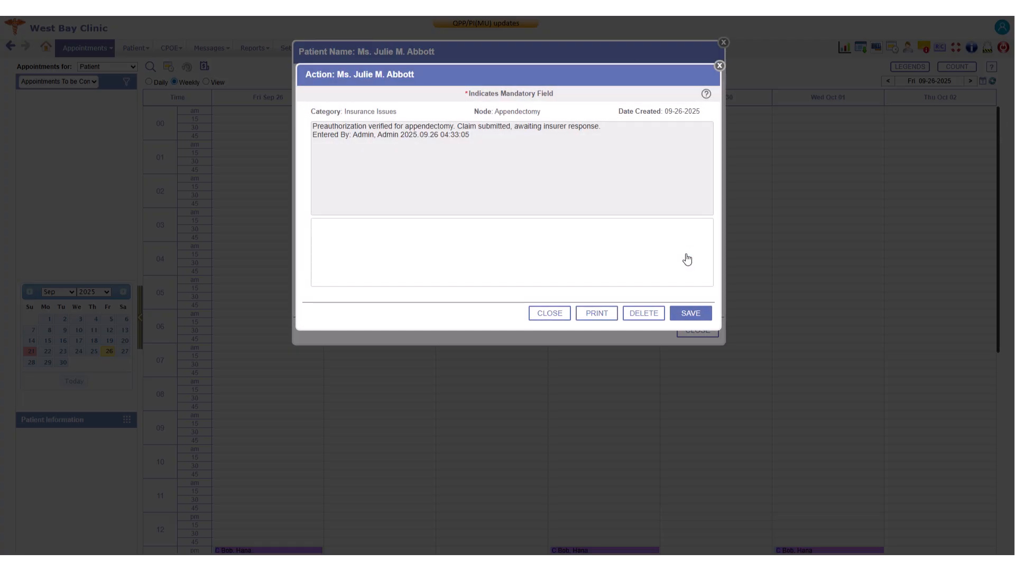
left_click(629, 231)
type("Insurance team to follow up with payer in 3 business days if no update received.")
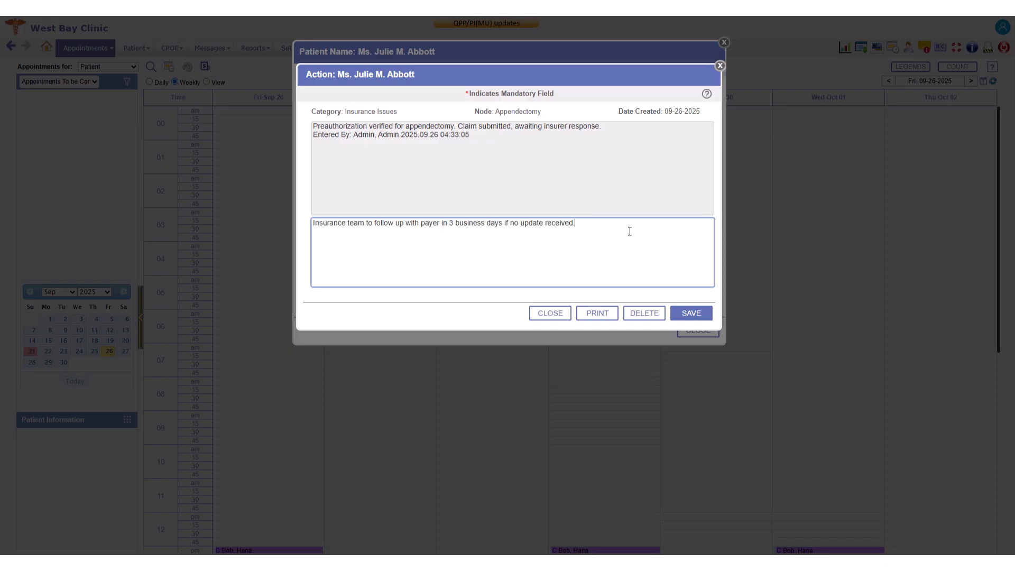
left_click(693, 312)
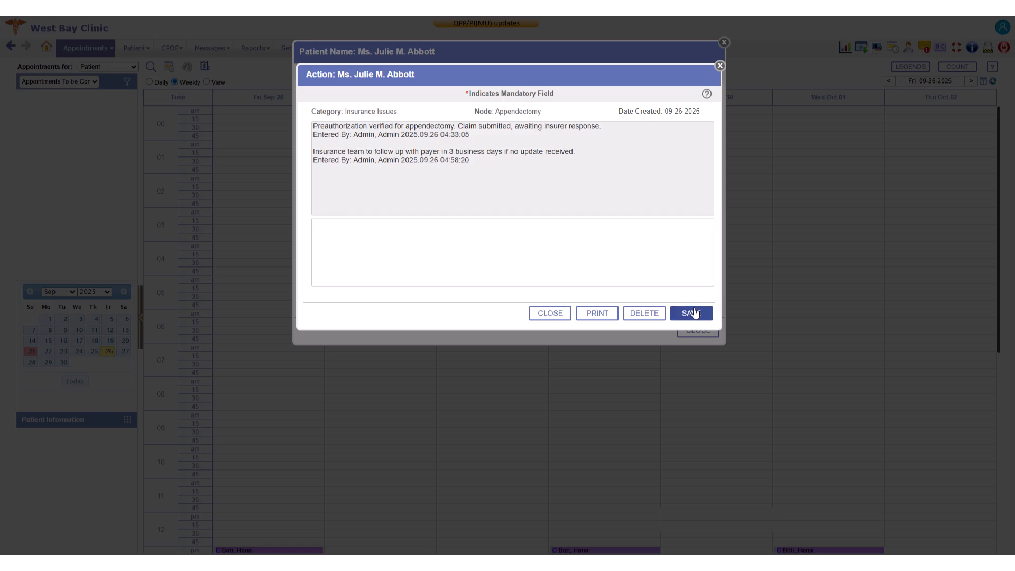
Preview the Appendectomy note's printout without printing it, and delete the note.
left_click(586, 315)
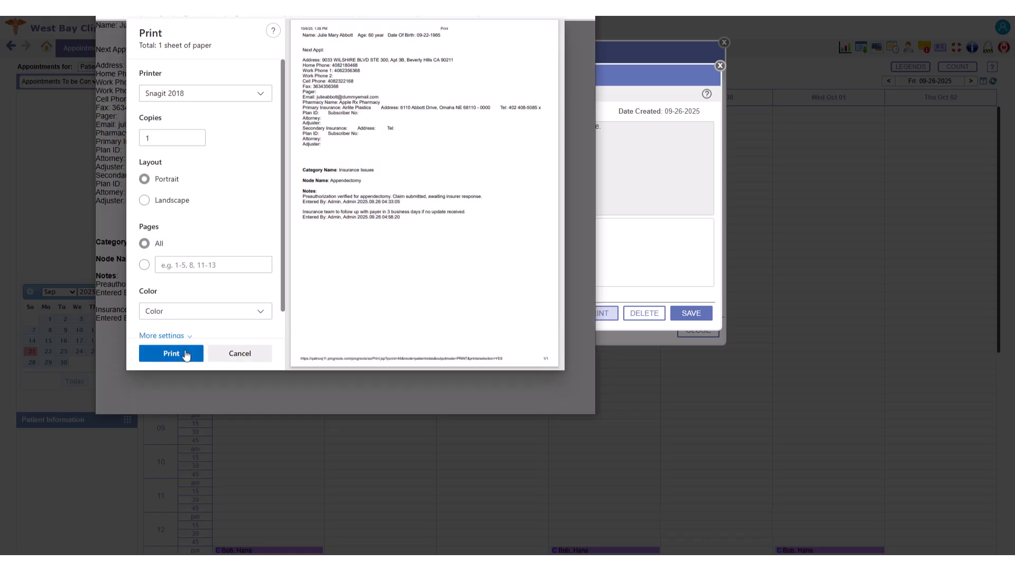
left_click(230, 361)
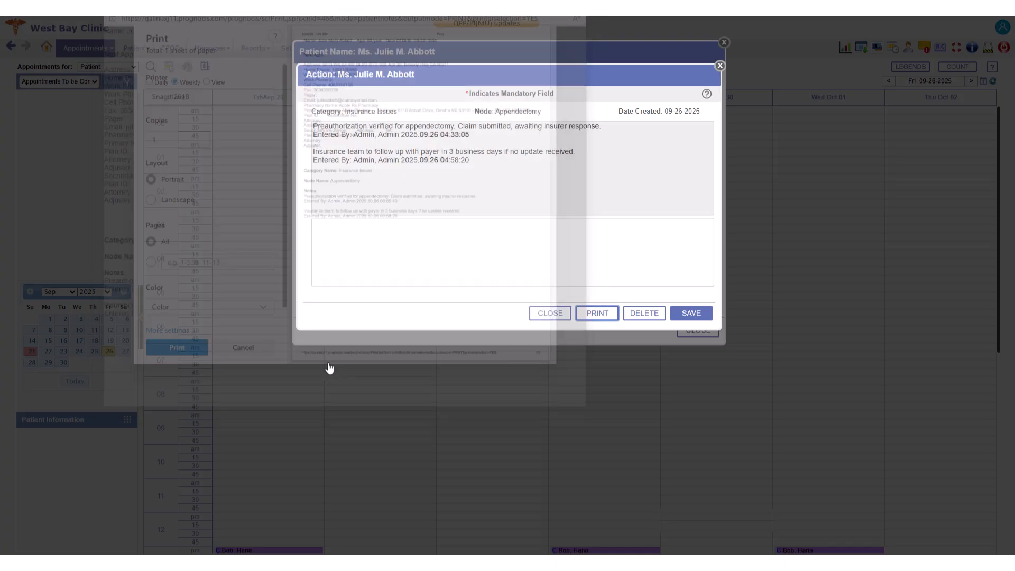
left_click(644, 313)
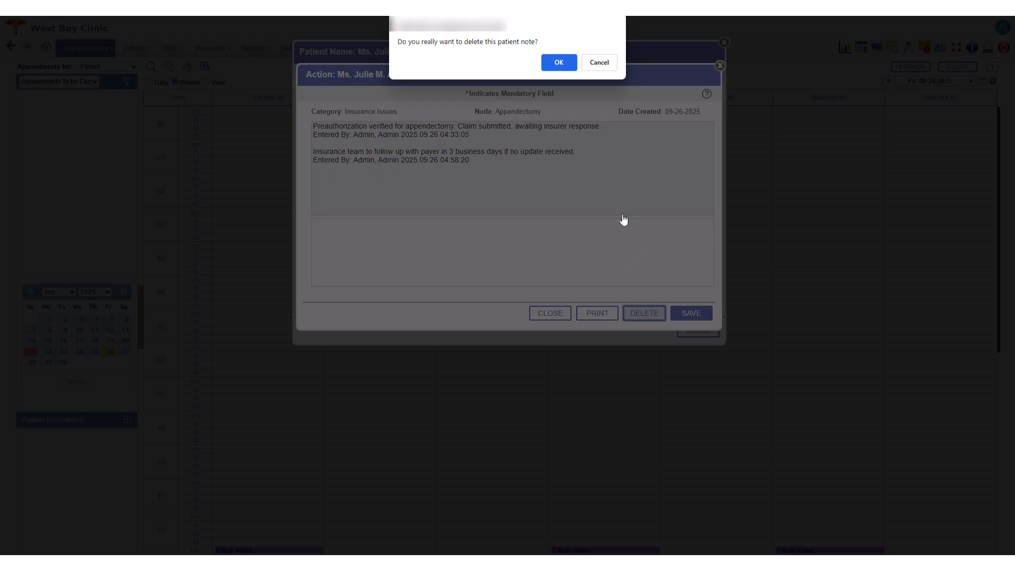
left_click(564, 63)
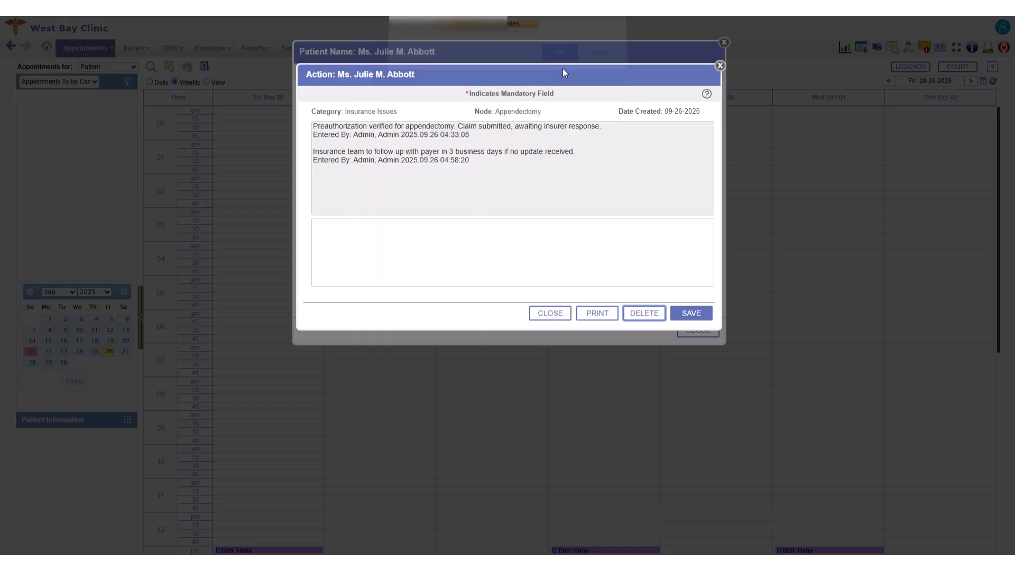